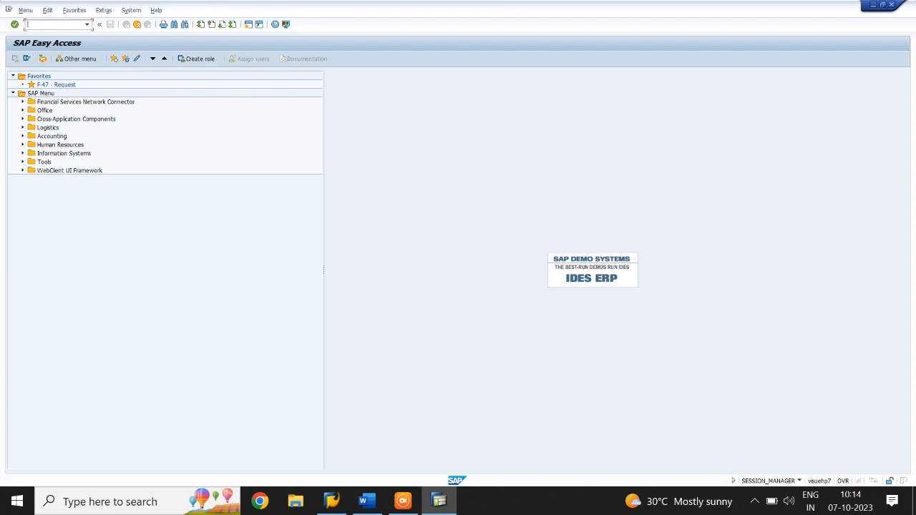
# Step: Open transaction F-02 for G/L account posting and set the document date to 07.10.2023
pyautogui.write('F-02')
pyautogui.press('Return')
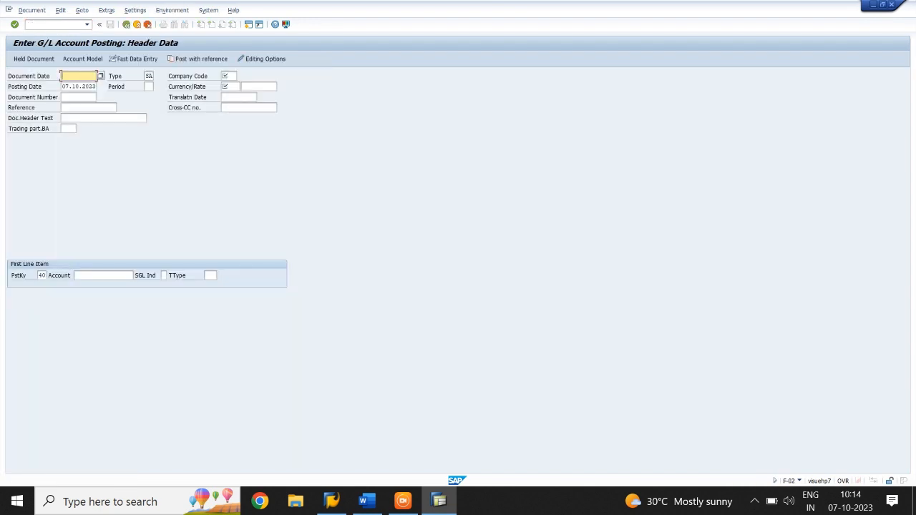
pyautogui.click(67, 77)
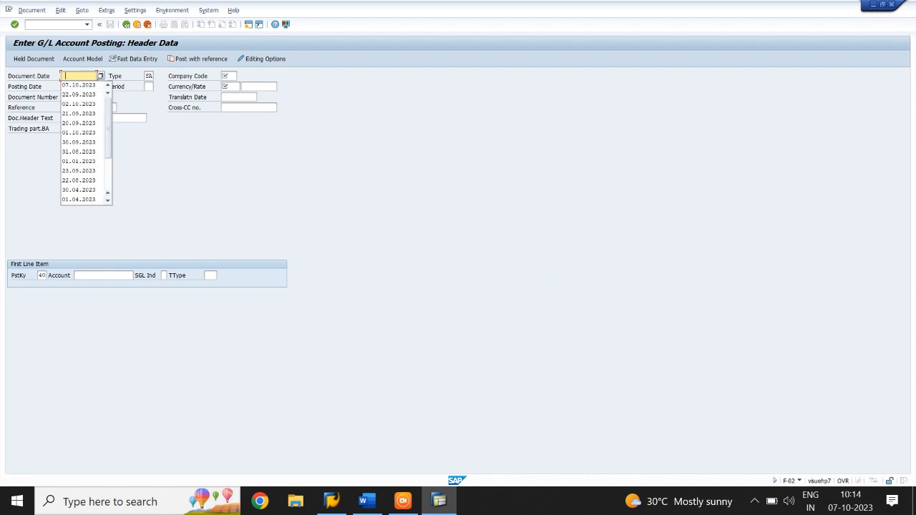
pyautogui.click(73, 87)
# Step: Set the company code to TIME and the document currency to USD in the posting header
pyautogui.click(226, 76)
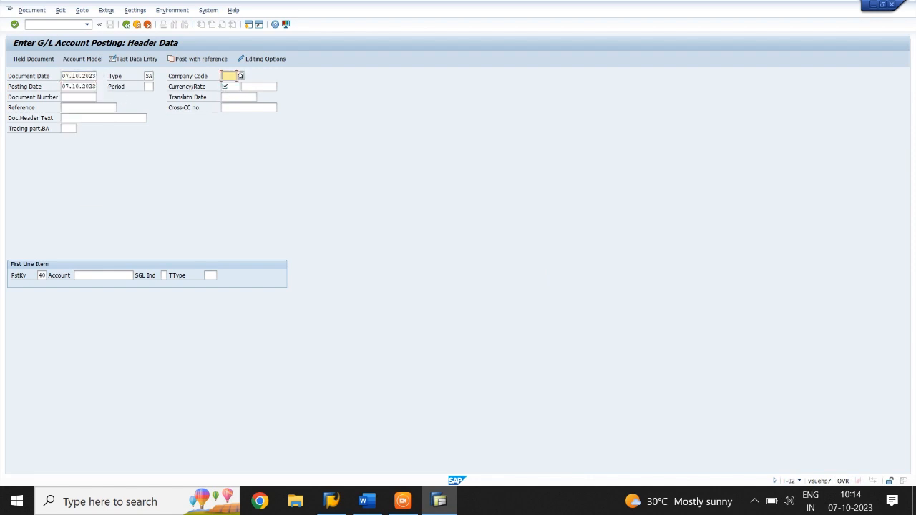
pyautogui.write('TIME')
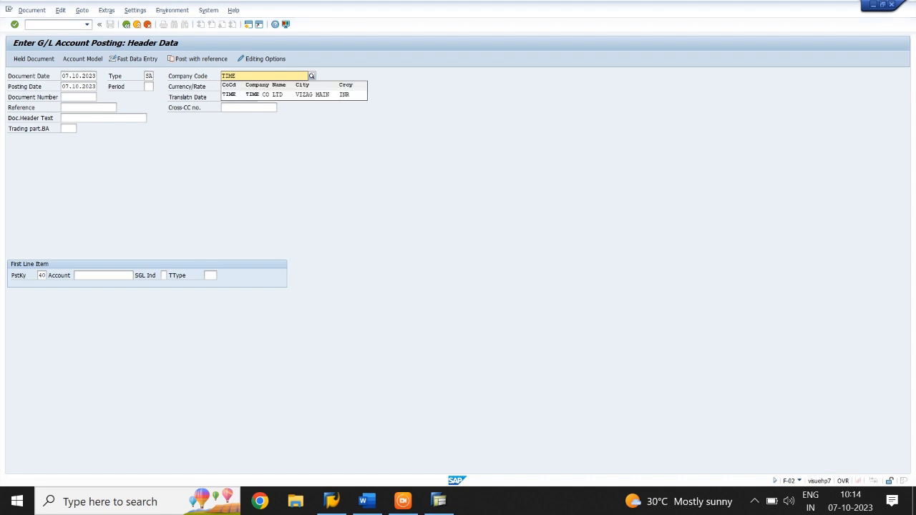
pyautogui.press('Tab')
pyautogui.press('Tab')
pyautogui.press('Tab')
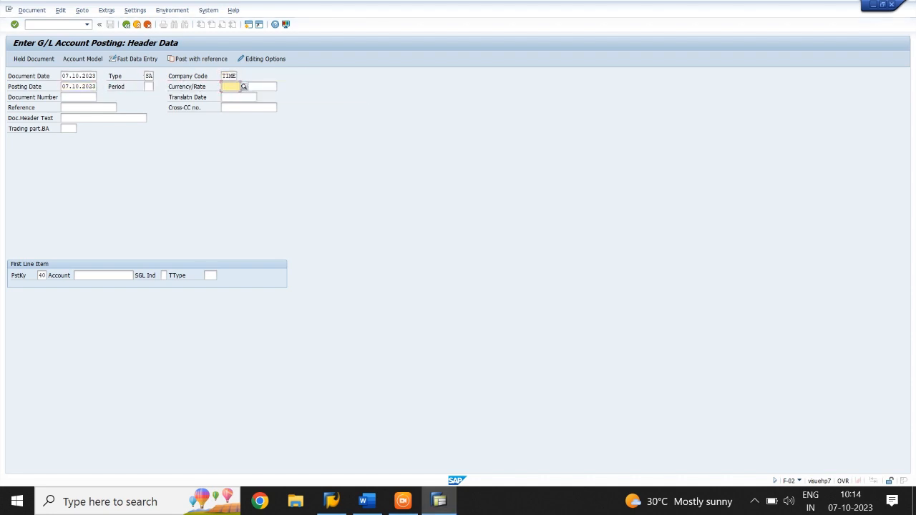
pyautogui.write('USD')
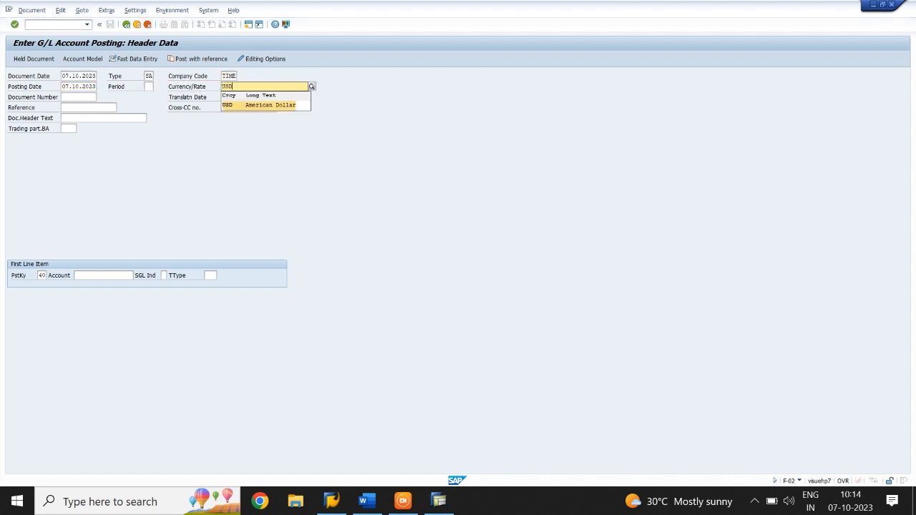
pyautogui.press('Tab')
pyautogui.press('Tab')
pyautogui.press('Tab')
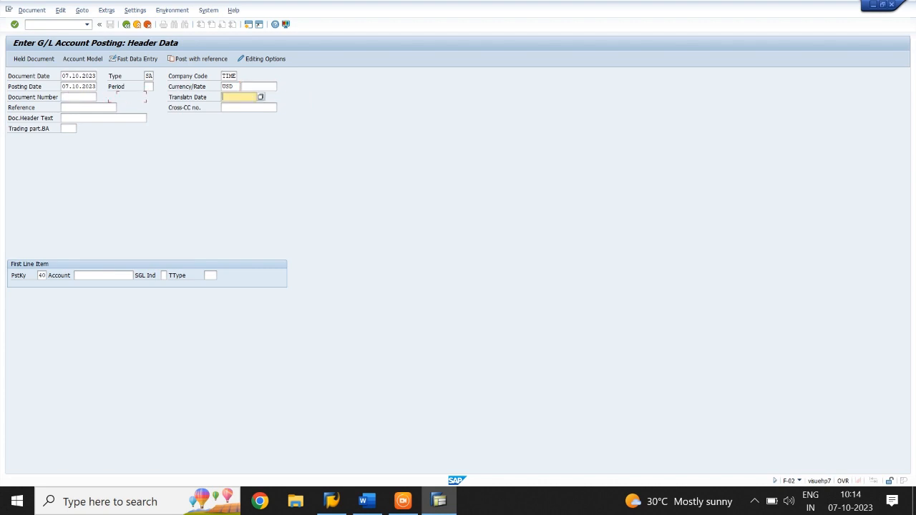
# Step: Set the posting period to 10 and open the first line item for G/L account 4201
pyautogui.hotkey('shift', 'Tab')
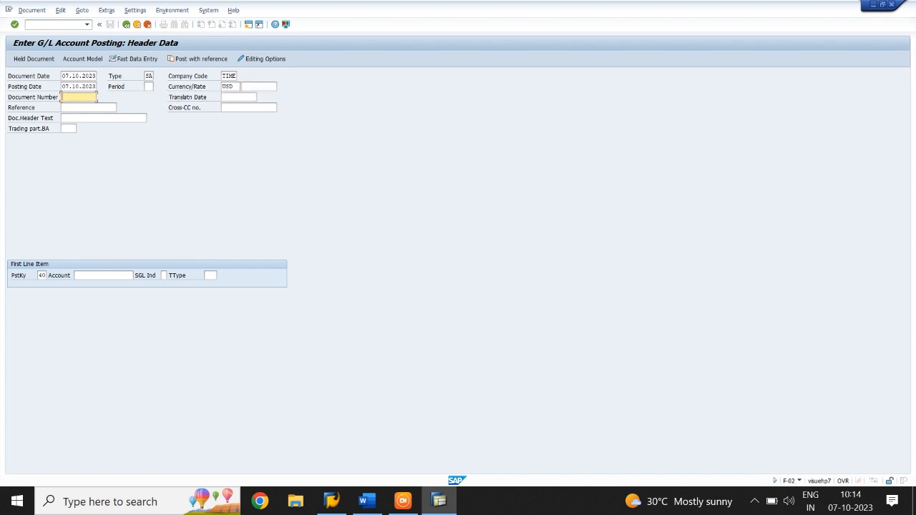
pyautogui.click(148, 86)
pyautogui.write('10')
pyautogui.click(75, 275)
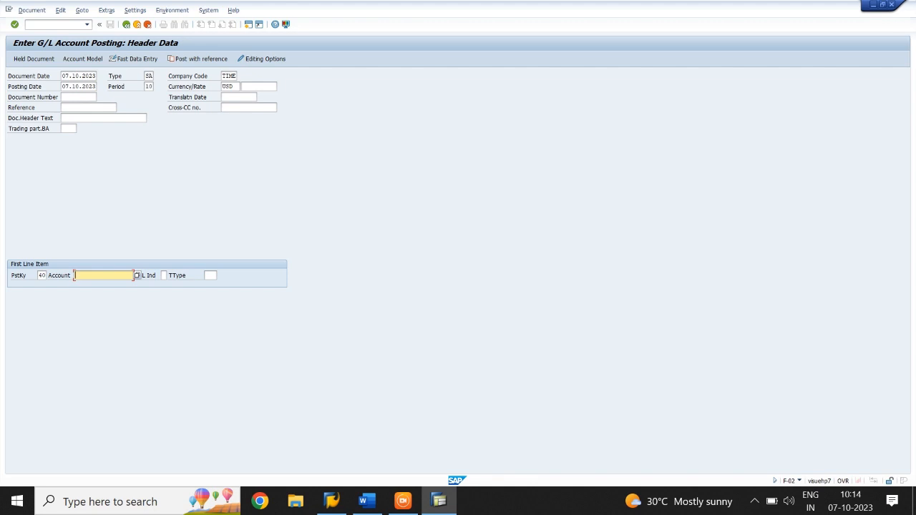
pyautogui.write('4201')
pyautogui.press('Return')
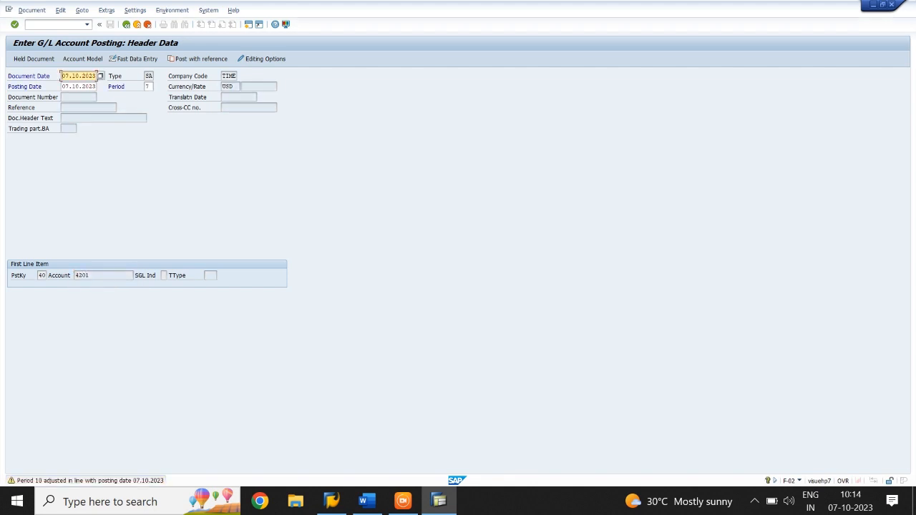
pyautogui.press('Return')
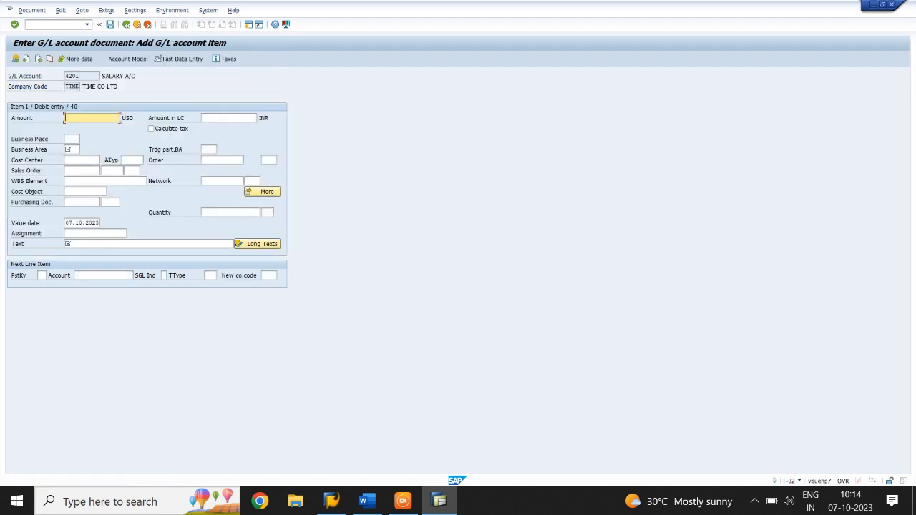
# Step: Enter an amount of 10000 USD and business area TIME for the debit line item
pyautogui.write('10000')
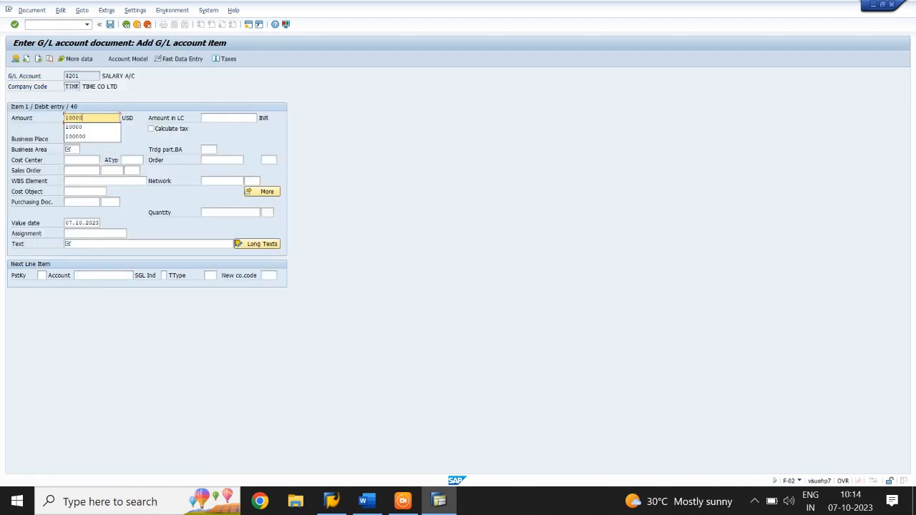
pyautogui.press('Tab')
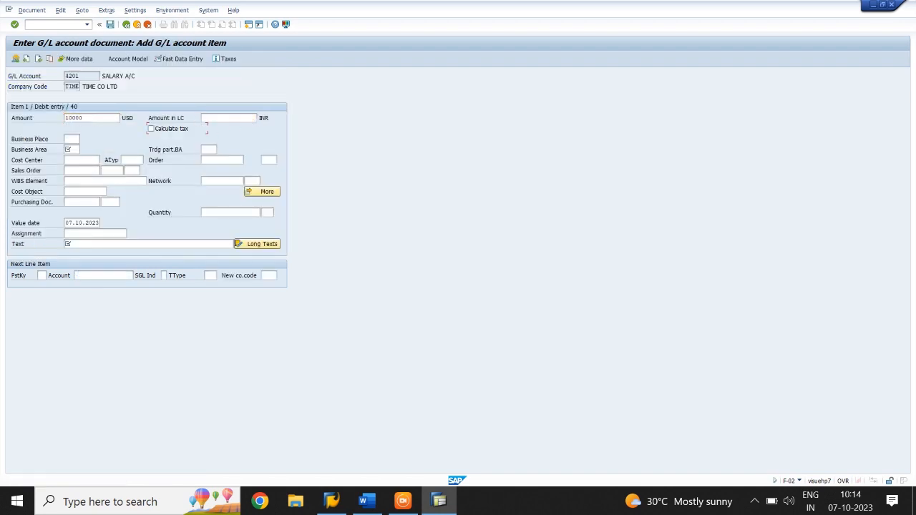
pyautogui.press('Tab')
pyautogui.press('Tab')
pyautogui.write('TIME')
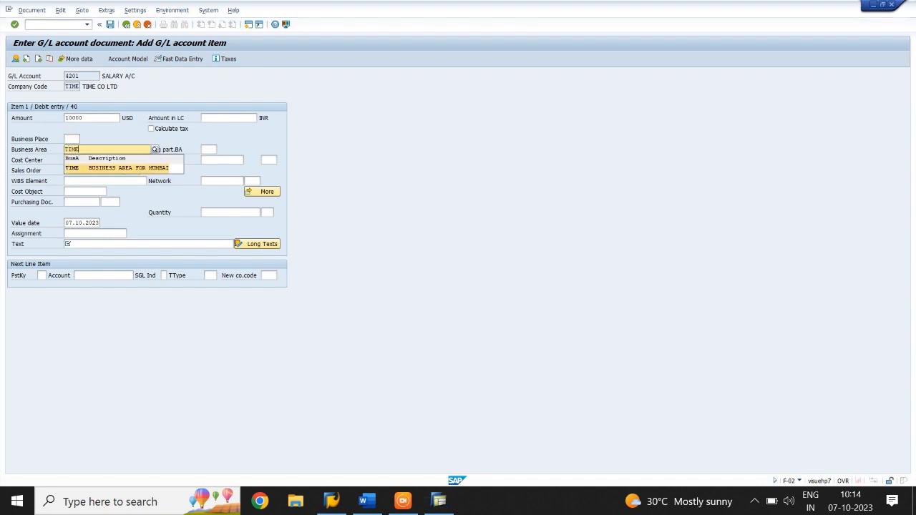
# Step: Describe the debit line item with the text SALARY PAID IN USD
pyautogui.press('Tab')
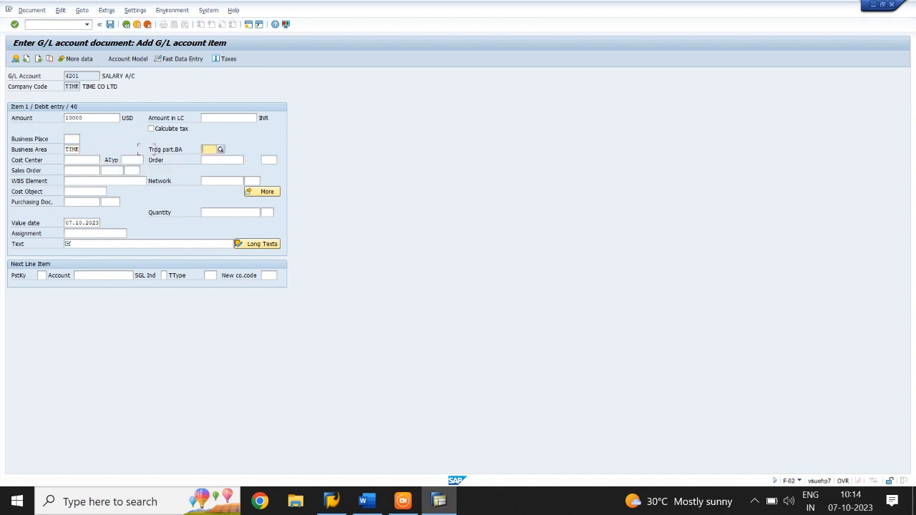
pyautogui.press('Tab')
pyautogui.press('Tab')
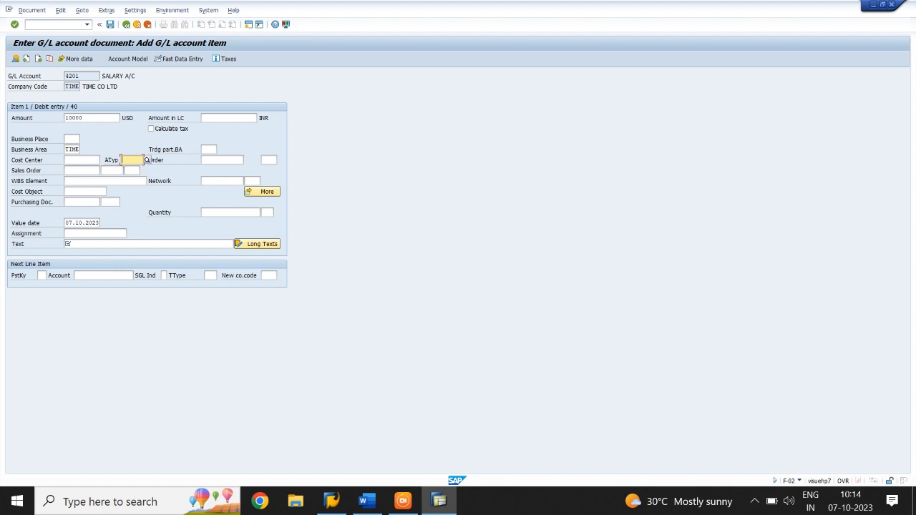
pyautogui.click(96, 244)
pyautogui.write('SALA')
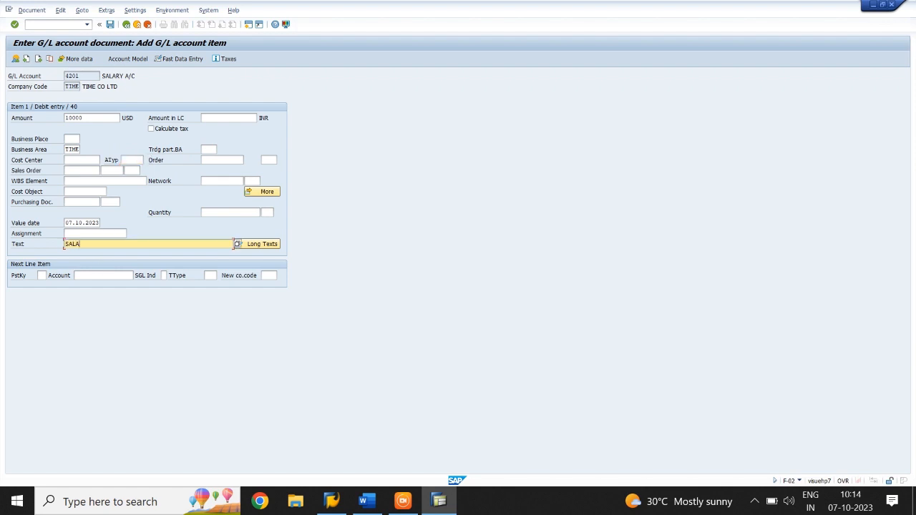
pyautogui.write('RY PAID IN USD')
# Step: Add a second line item with posting key 50 for G/L account 2210
pyautogui.press('Tab')
pyautogui.press('Tab')
pyautogui.press('Tab')
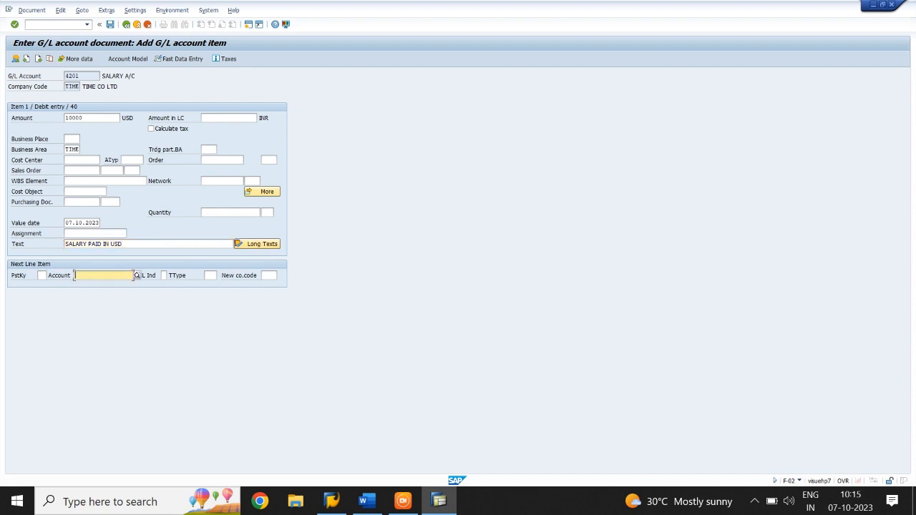
pyautogui.hotkey('shift', 'Tab')
pyautogui.write('50')
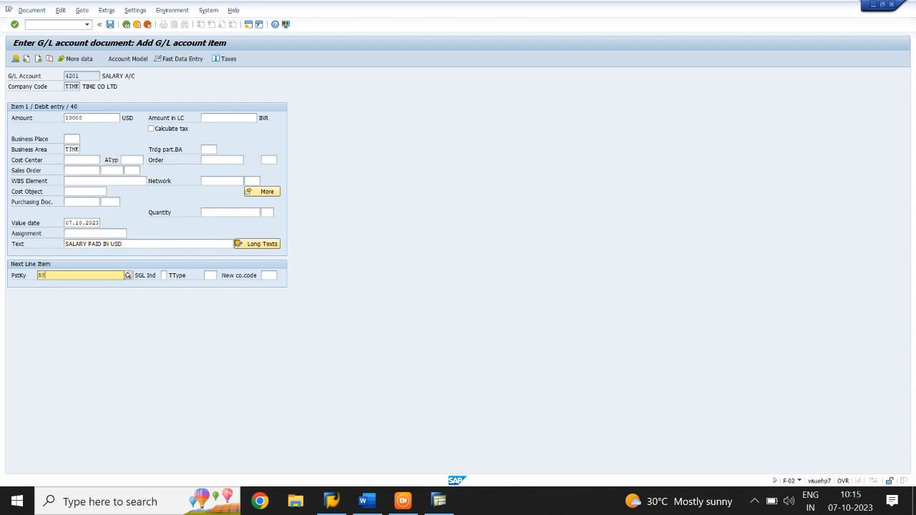
pyautogui.press('Tab')
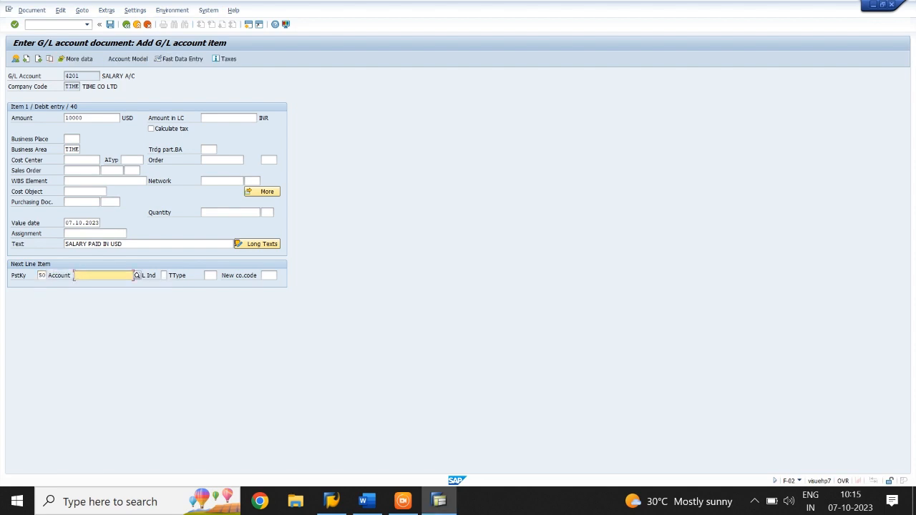
pyautogui.write('2210')
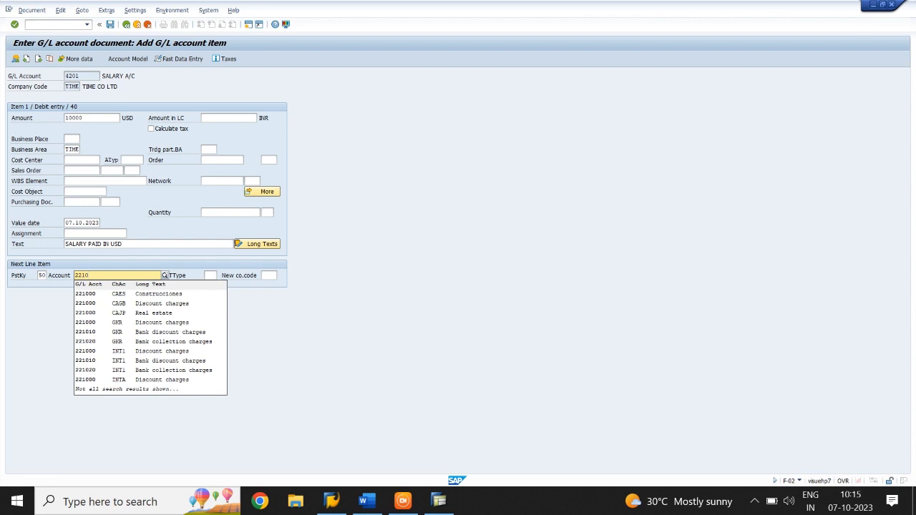
pyautogui.press('Return')
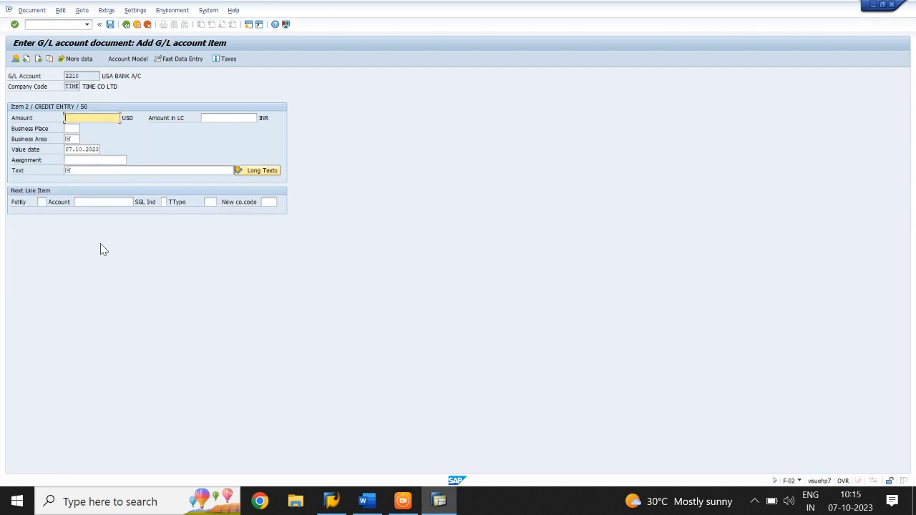
# Step: Enter * as the amount of the credit line item and assign it to business area TIME
pyautogui.write('4')
pyautogui.press('Tab')
pyautogui.press('Tab')
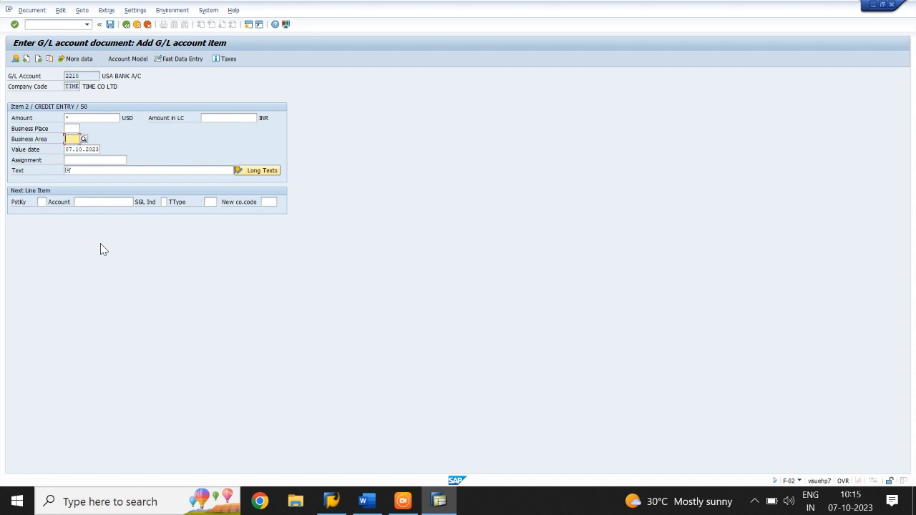
pyautogui.write('TIME')
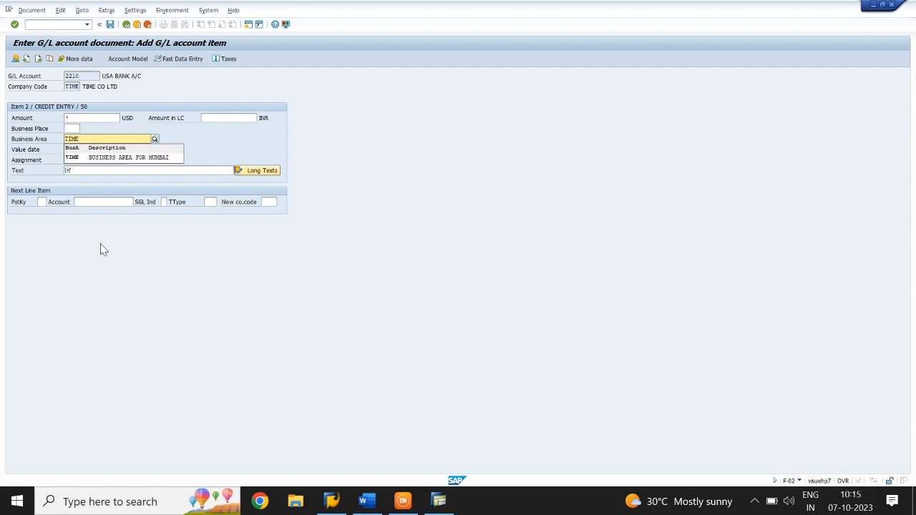
pyautogui.press('Down')
# Step: Enter the text SALARY PAID IN USD for the credit line item and confirm the entry
pyautogui.press('Tab')
pyautogui.press('Tab')
pyautogui.press('Tab')
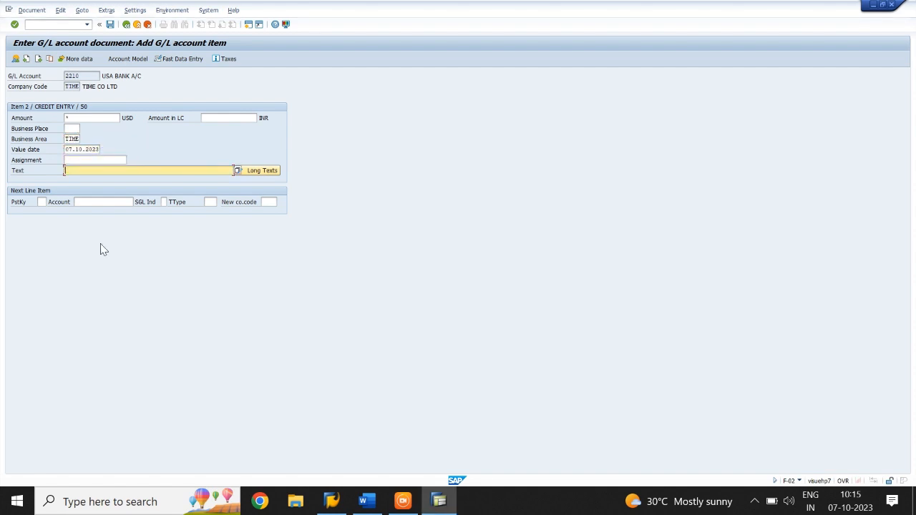
pyautogui.write('SALARY PAID IN USD')
pyautogui.press('Return')
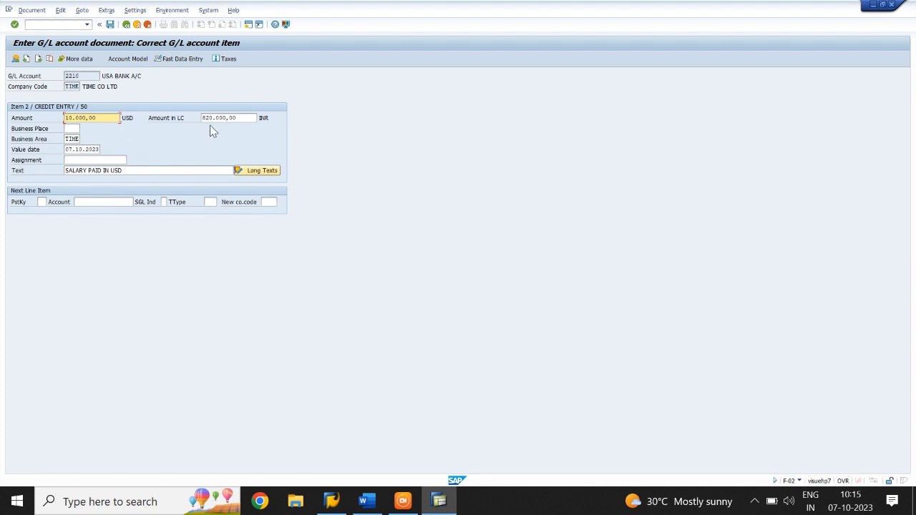
# Step: Simulate the two-line salary document and post it
pyautogui.click(31, 10)
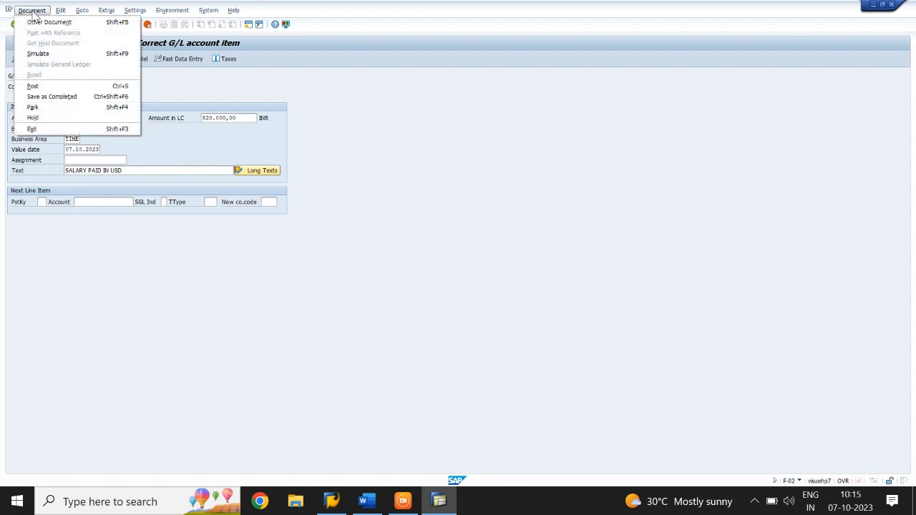
pyautogui.click(33, 53)
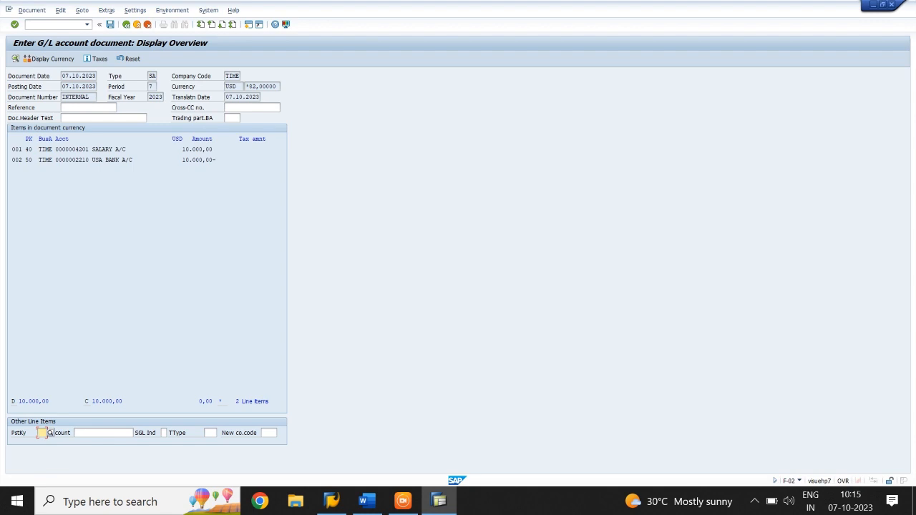
pyautogui.click(111, 27)
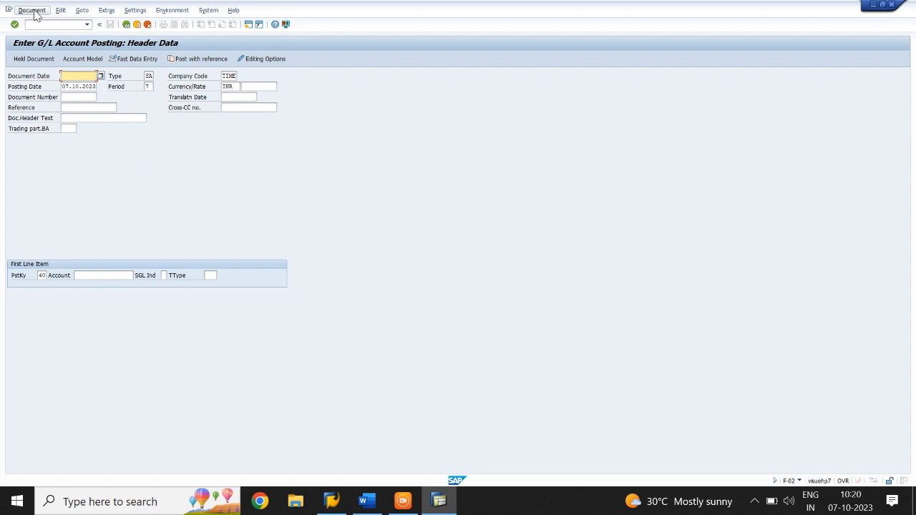
# Step: Display the posted document, review it in INR and in the General Ledger view, and return to the entry view
pyautogui.click(33, 11)
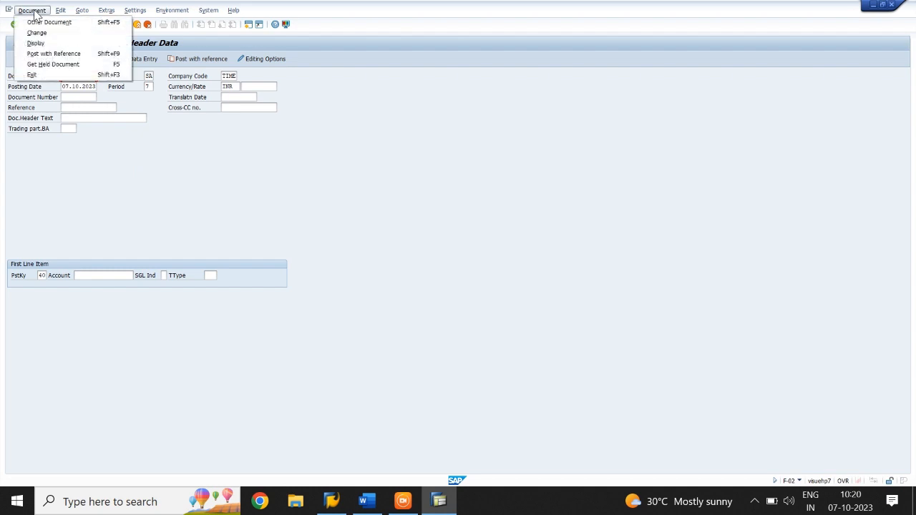
pyautogui.click(35, 43)
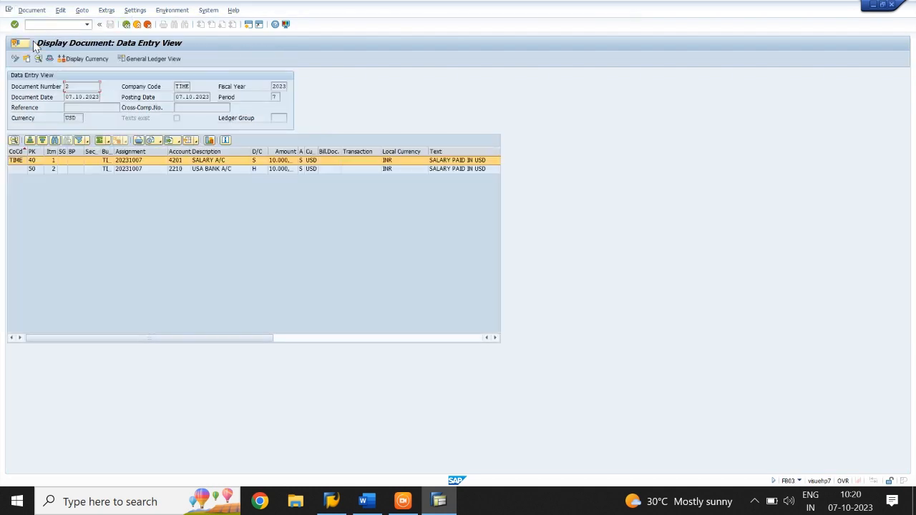
pyautogui.click(87, 58)
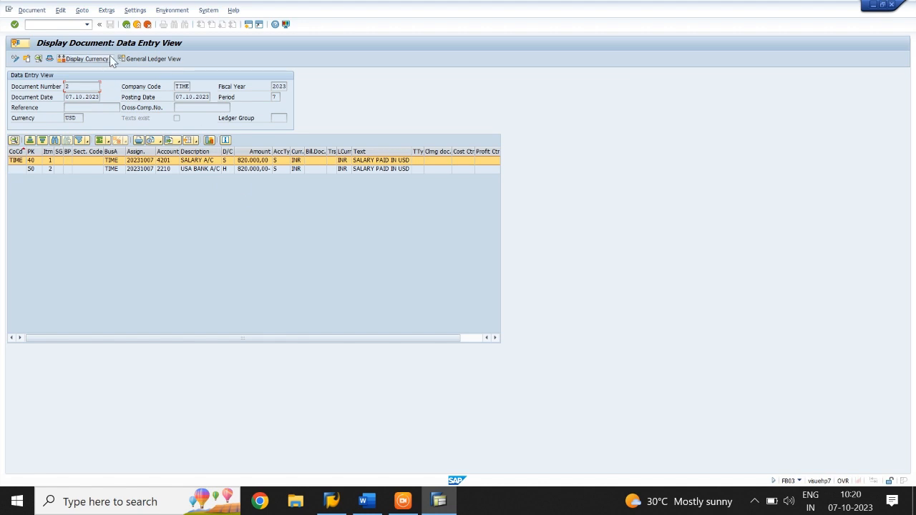
pyautogui.click(142, 57)
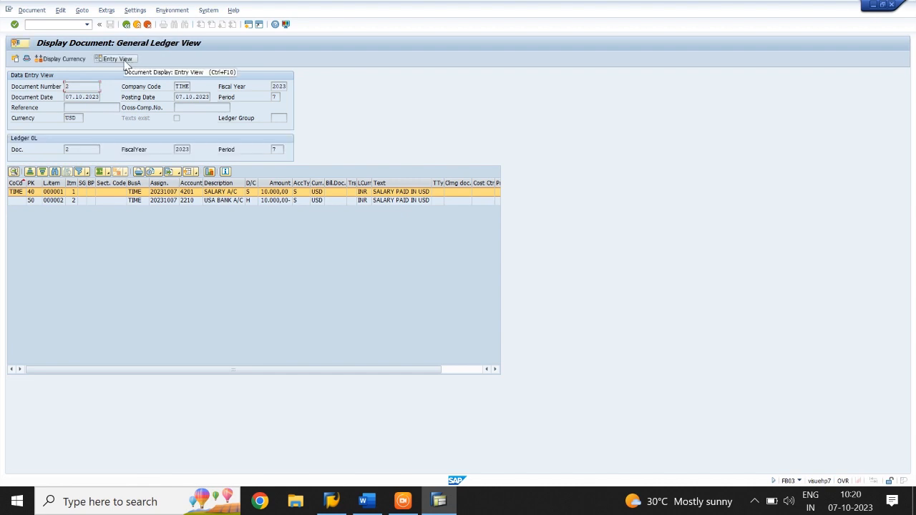
pyautogui.click(121, 60)
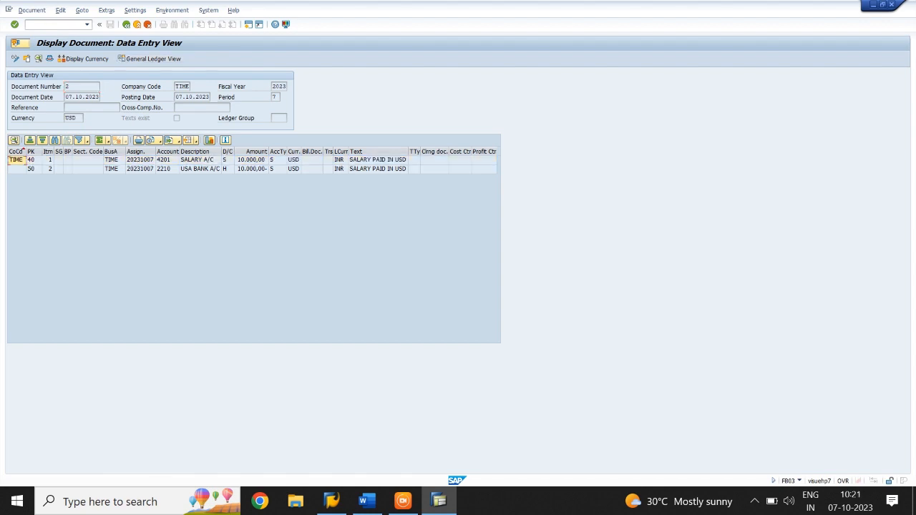
# Step: Leave the document display and go to the initial screen of transaction FB03 using /NFB03
pyautogui.click(27, 25)
pyautogui.write('/NFB03')
pyautogui.press('Return')
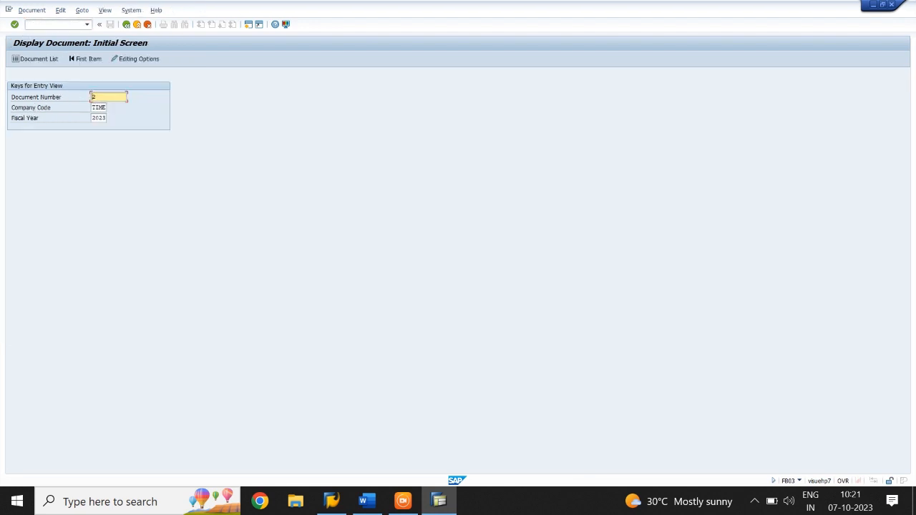
# Step: Display document 2 of company code TIME for fiscal year 2023, return, and open the document list selection
pyautogui.press('Return')
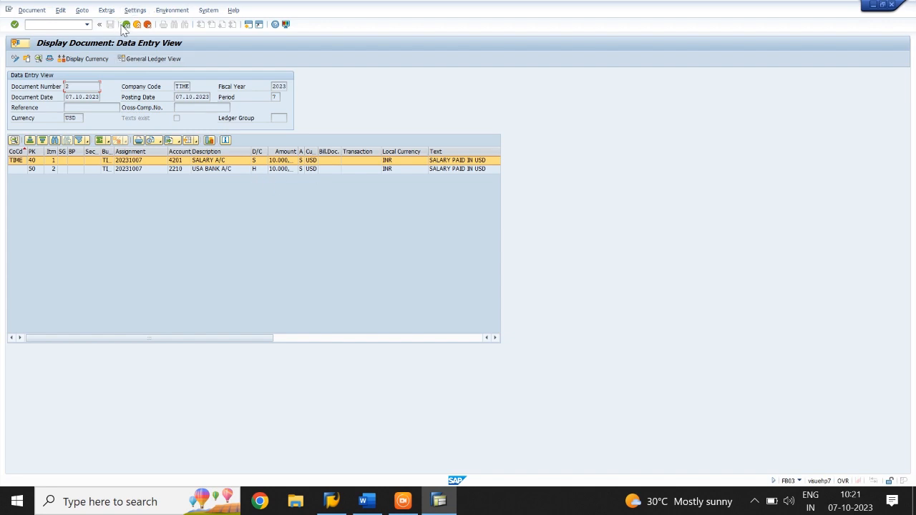
pyautogui.click(125, 25)
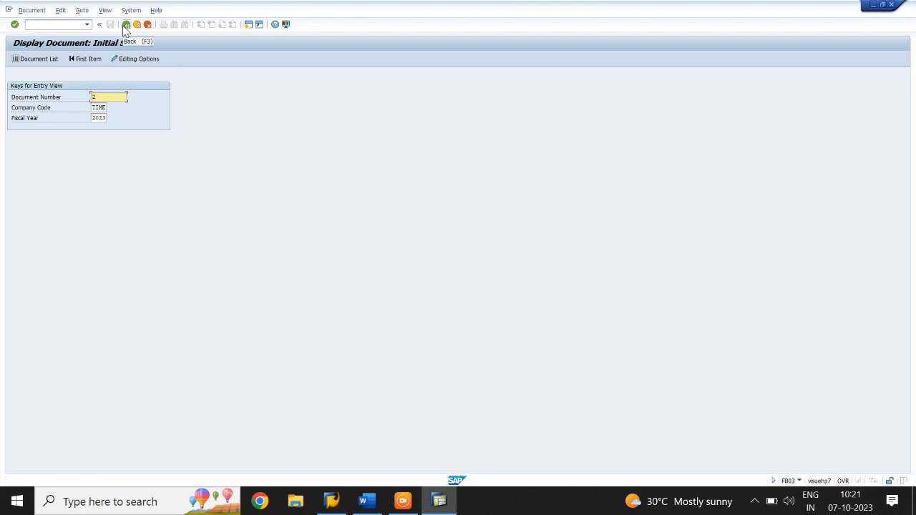
pyautogui.click(39, 58)
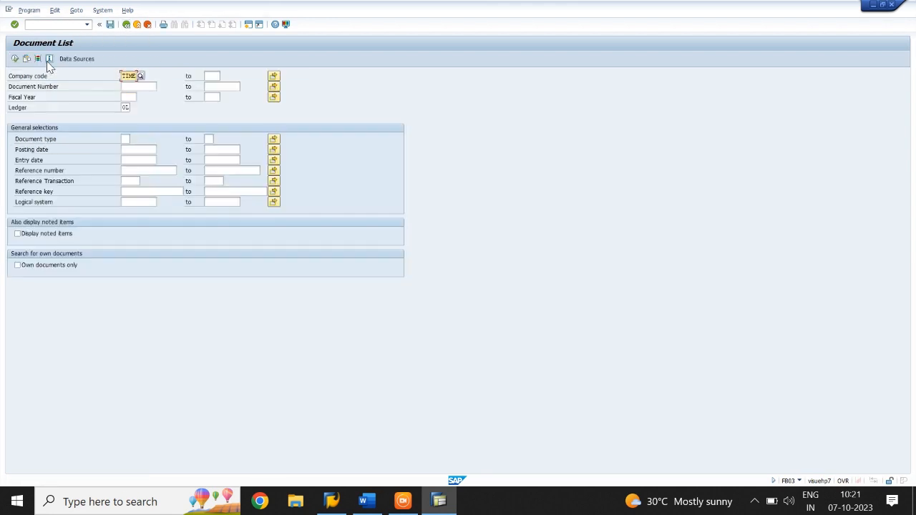
# Step: List documents numbered 1 to 5000 for fiscal year 2023, view document 1, and return to the list
pyautogui.click(133, 87)
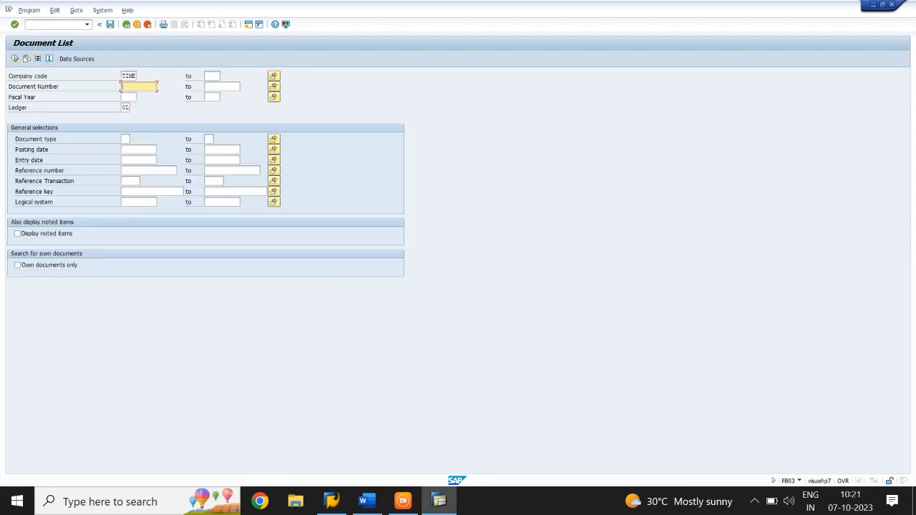
pyautogui.write('1')
pyautogui.press('Tab')
pyautogui.write('5000')
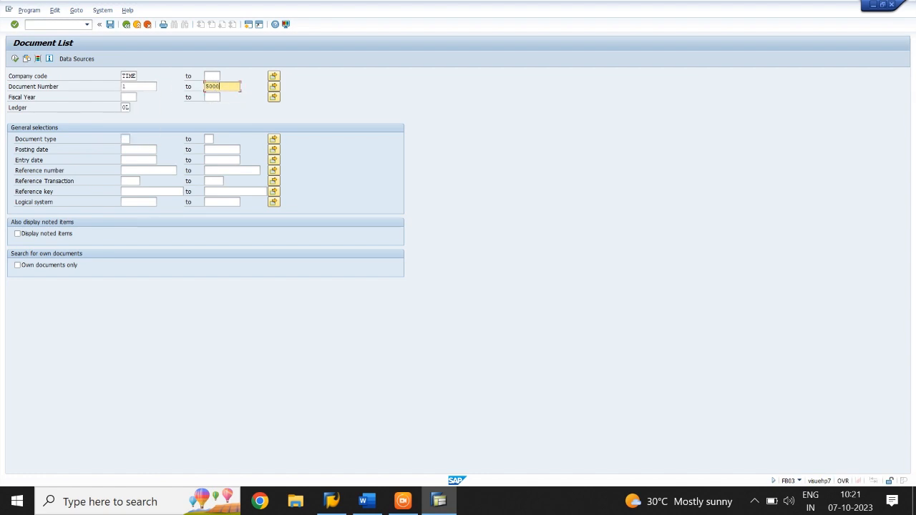
pyautogui.click(128, 97)
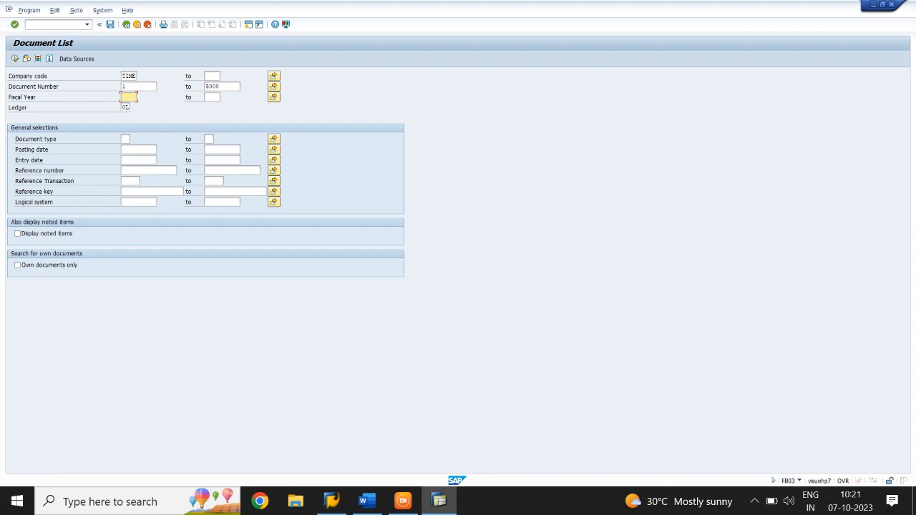
pyautogui.write('2023')
pyautogui.click(15, 59)
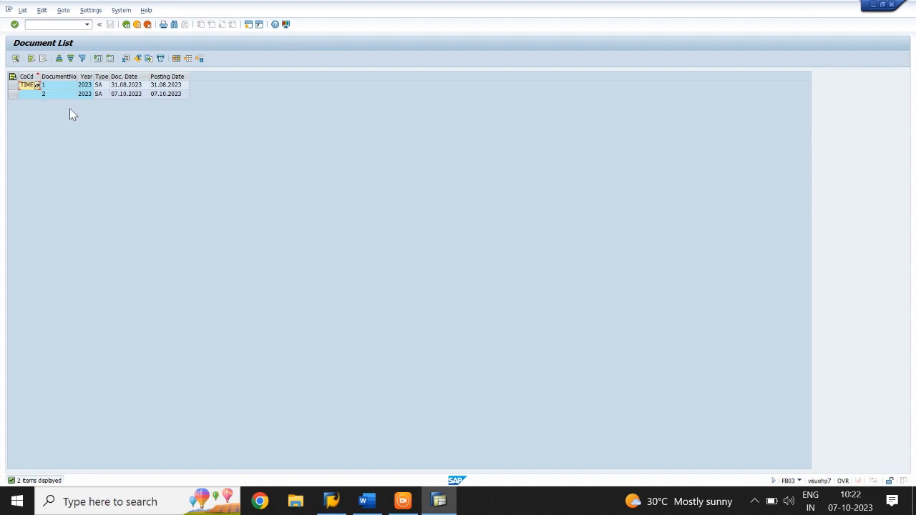
pyautogui.doubleClick(61, 85)
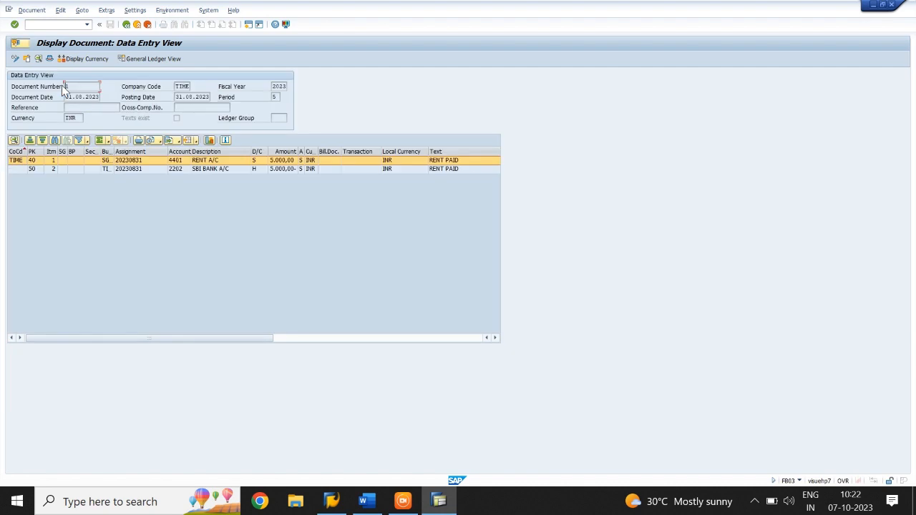
pyautogui.click(127, 26)
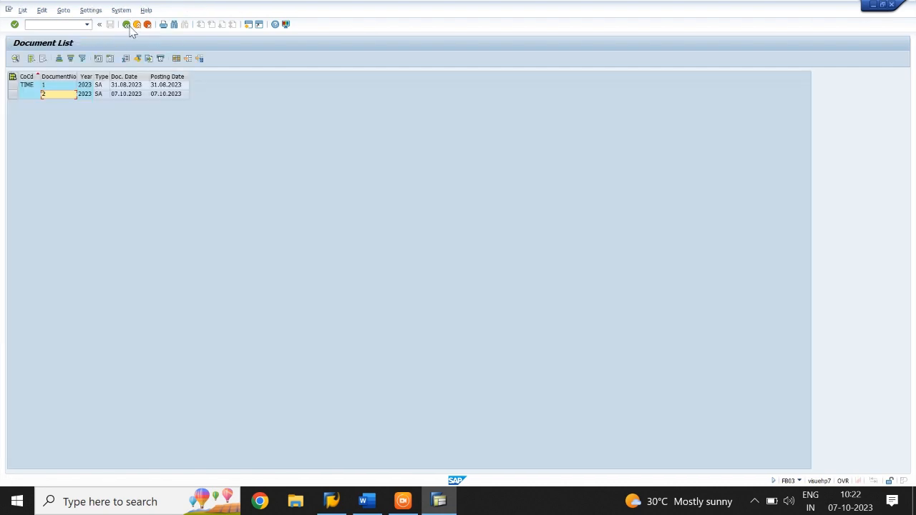
# Step: Go to the G/L account line item display with /NFBL3N
pyautogui.click(26, 25)
pyautogui.write('/NFBL3N')
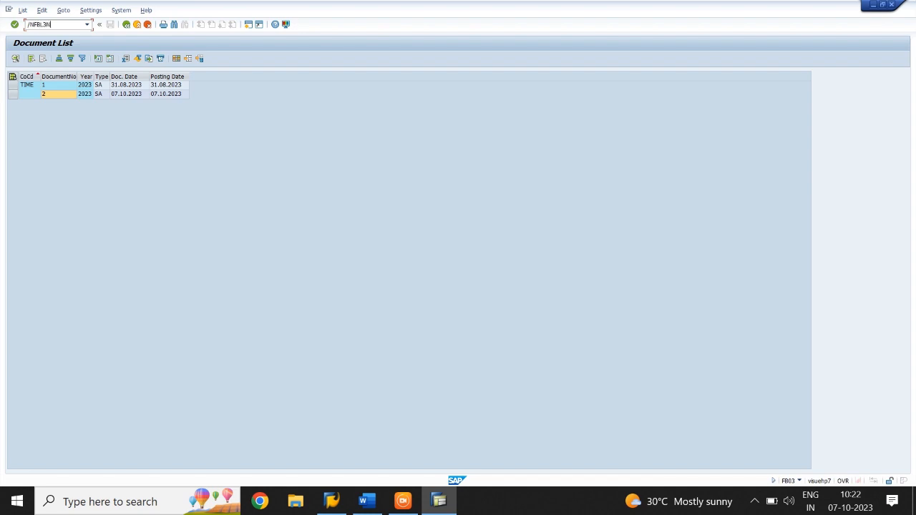
pyautogui.press('Return')
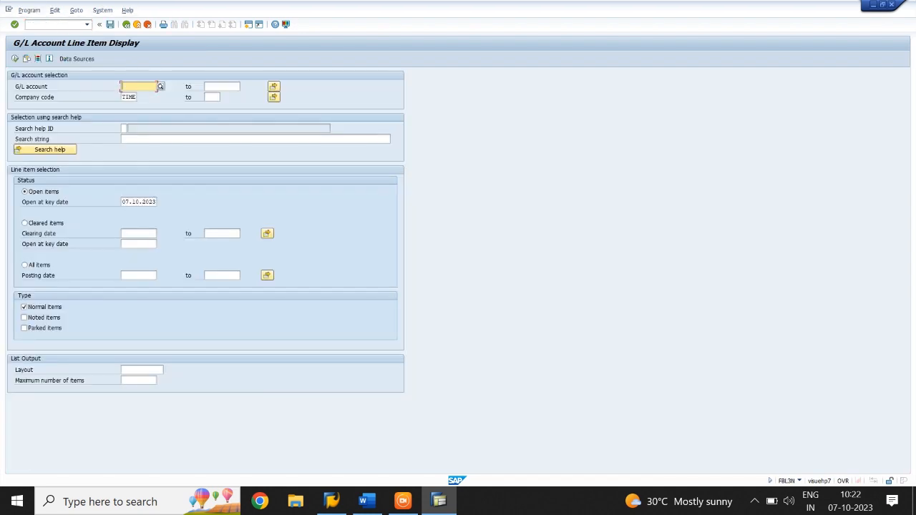
# Step: Display the open line items of G/L accounts 1 to 5000 in company code TIME and return to the selection
pyautogui.write('1')
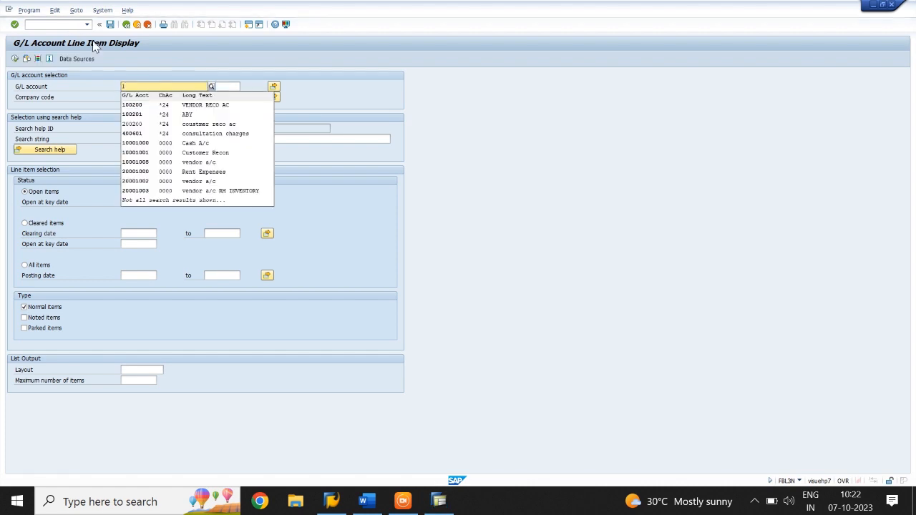
pyautogui.press('Tab')
pyautogui.write('5000')
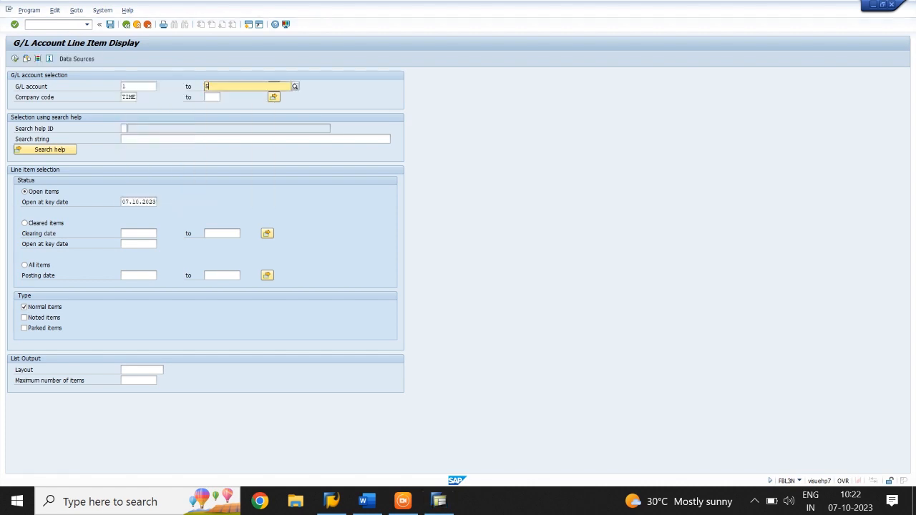
pyautogui.click(366, 85)
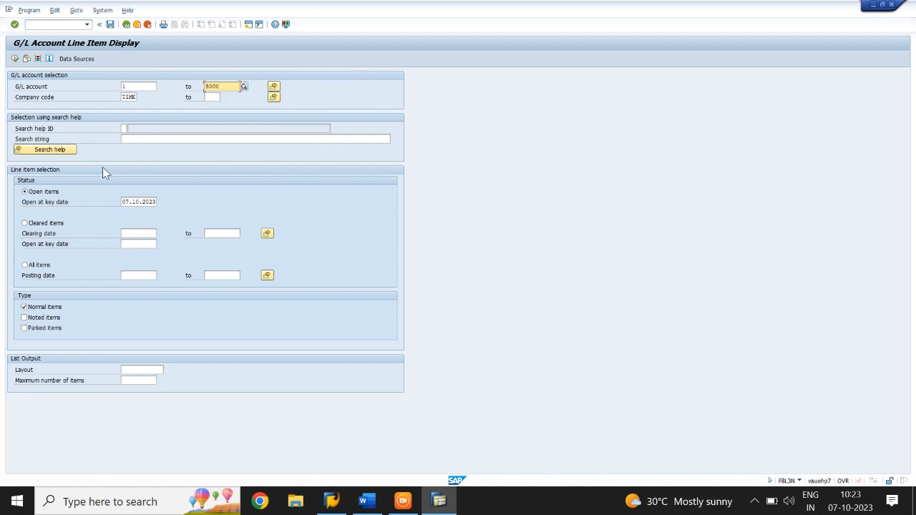
pyautogui.click(14, 58)
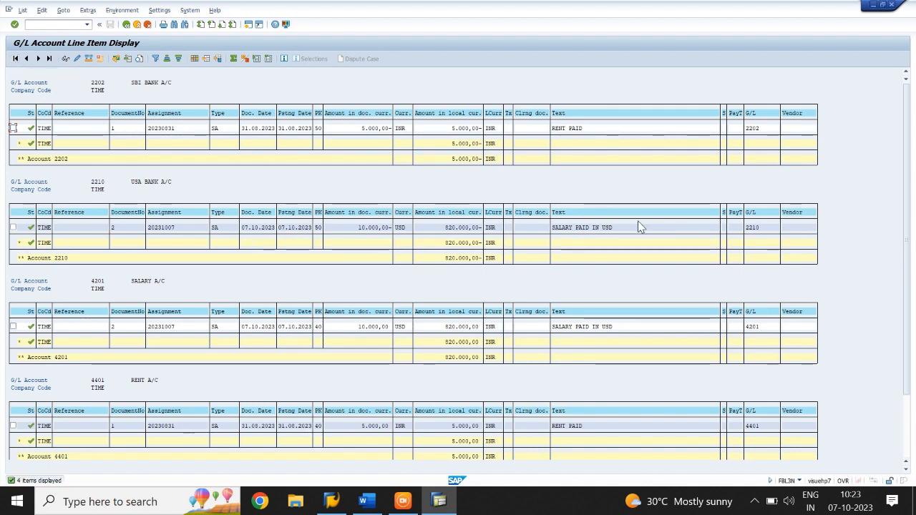
pyautogui.click(125, 24)
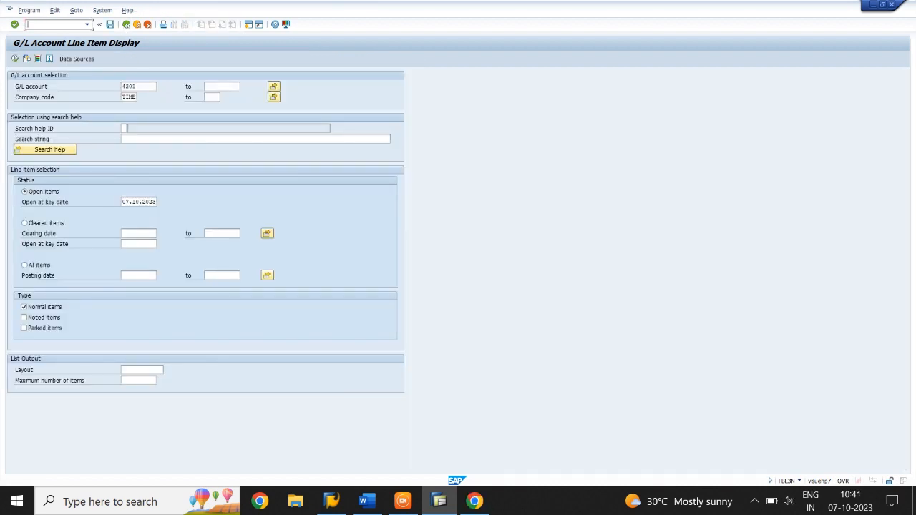
# Step: Go to the G/L balance display with /NFS10N, view the balance of salary account 4201 for 2023, and return
pyautogui.write('/NFS10N')
pyautogui.press('Return')
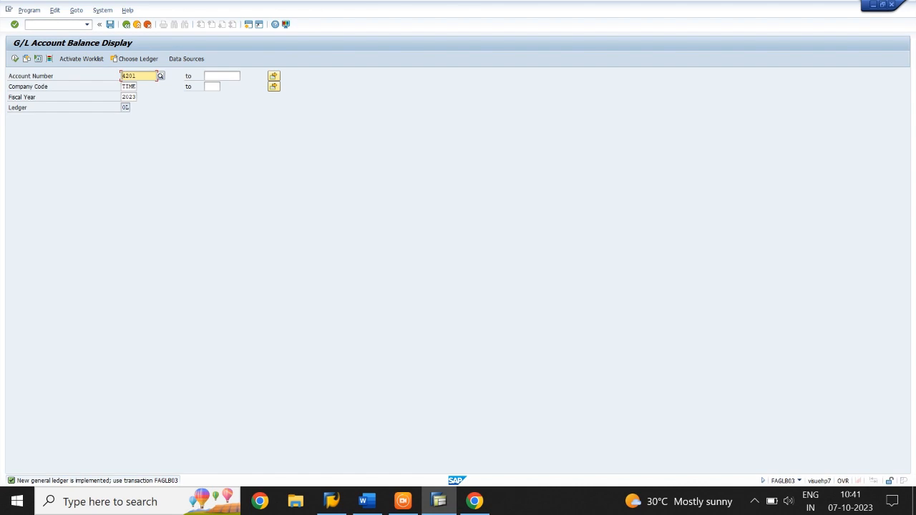
pyautogui.click(15, 58)
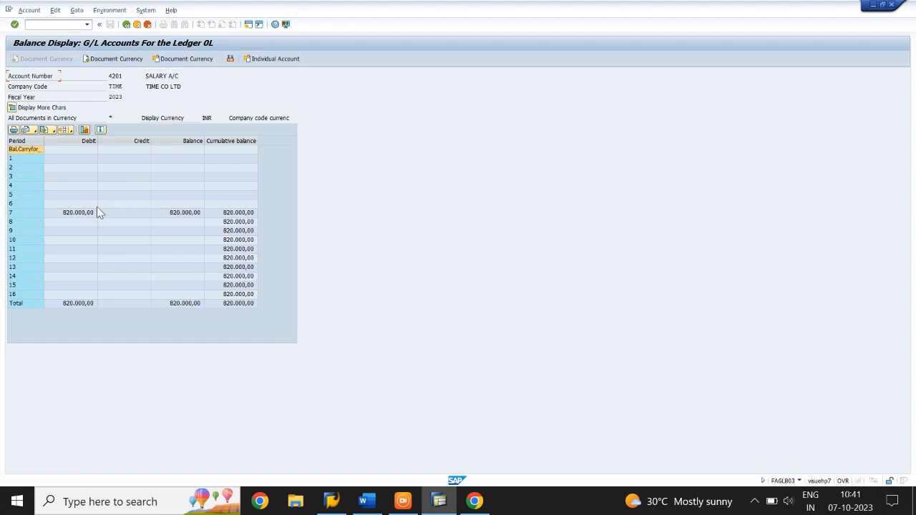
pyautogui.click(126, 24)
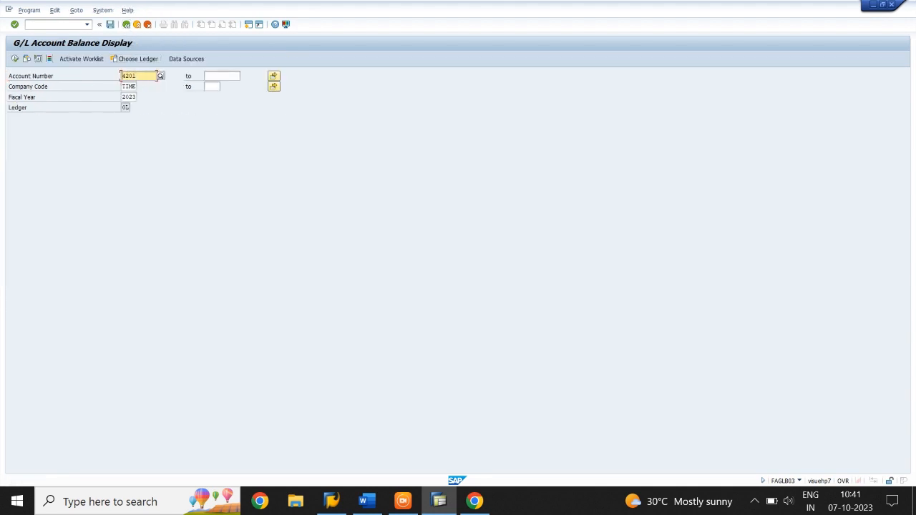
# Step: Display the 2023 balance of USA bank G/L account 2210 and return to the selection
pyautogui.hotkey('ctrl', 'a')
pyautogui.write('2210')
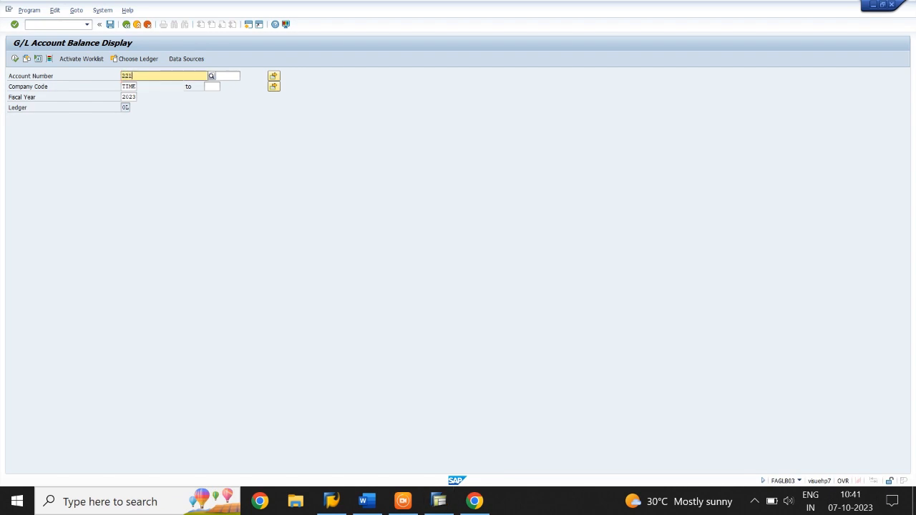
pyautogui.click(93, 163)
pyautogui.click(14, 58)
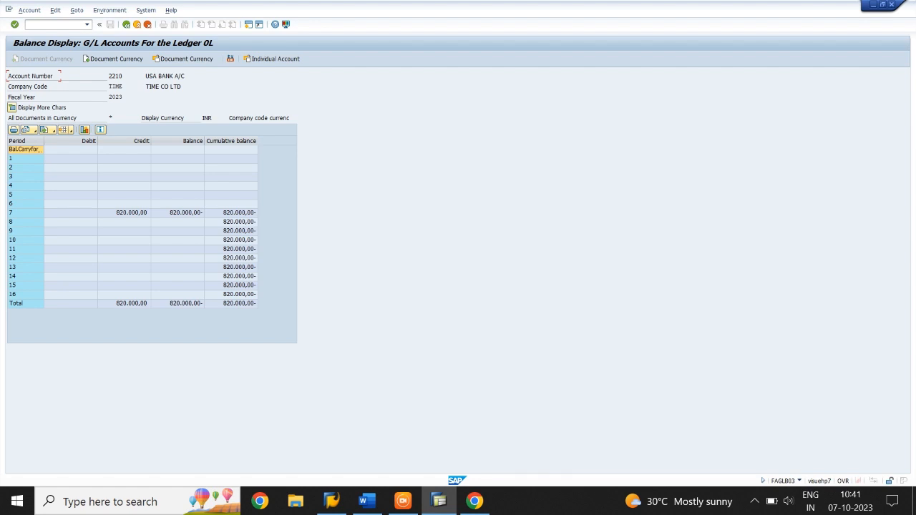
pyautogui.click(125, 25)
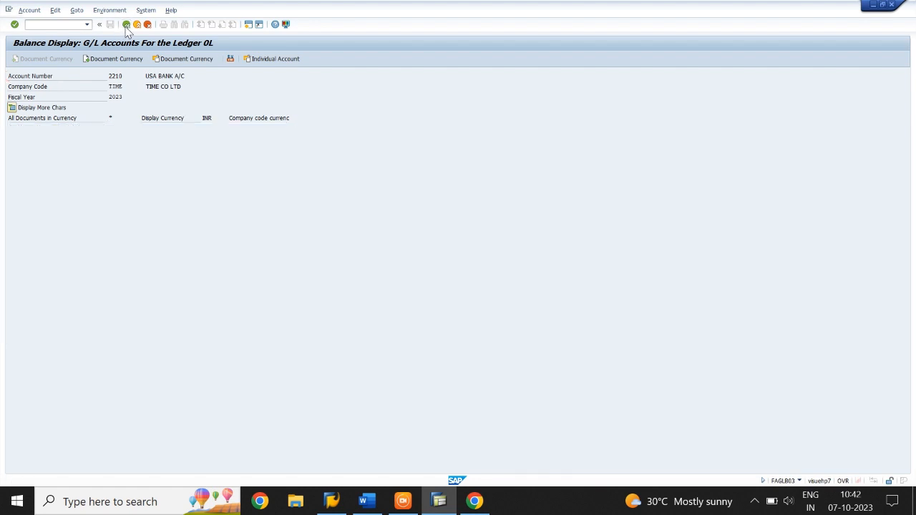
# Step: Display the combined 2023 balances for the G/L account range 1 to 5000 in company code TIME
pyautogui.moveTo(137, 75); pyautogui.dragTo(121, 76)
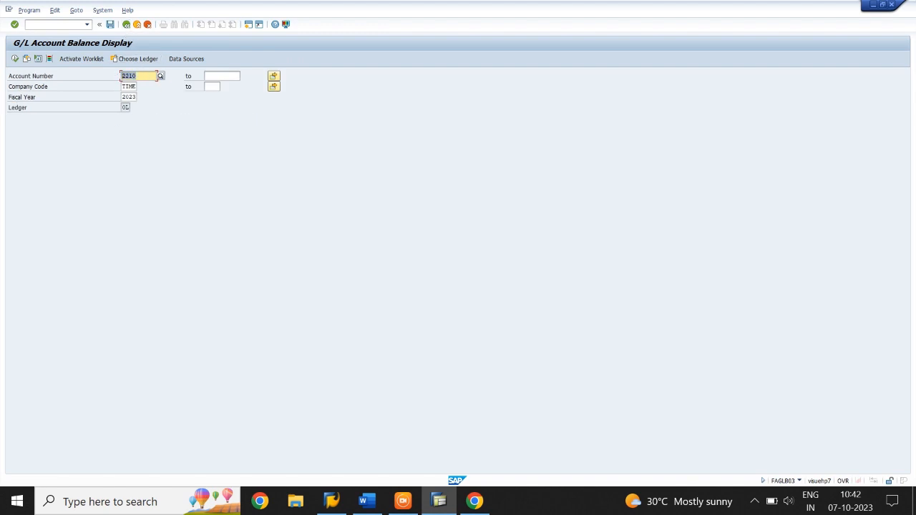
pyautogui.press('BackSpace')
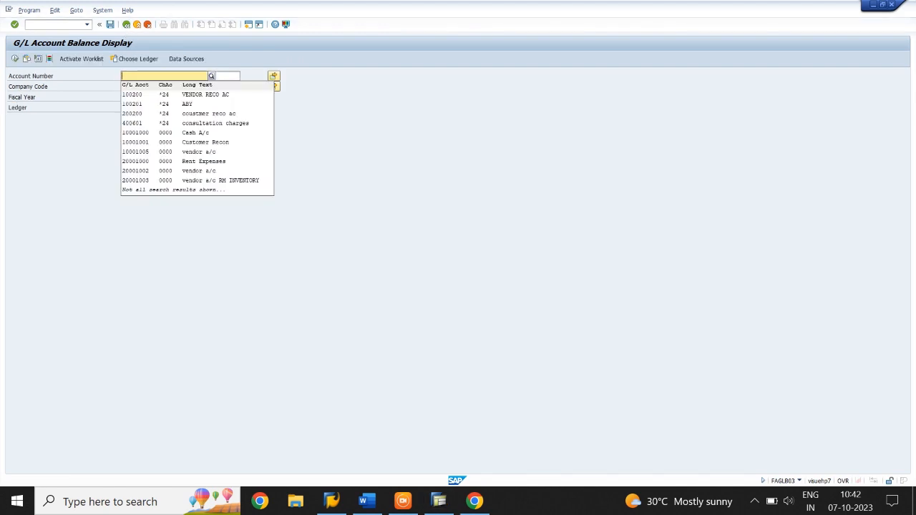
pyautogui.write('1')
pyautogui.press('Escape')
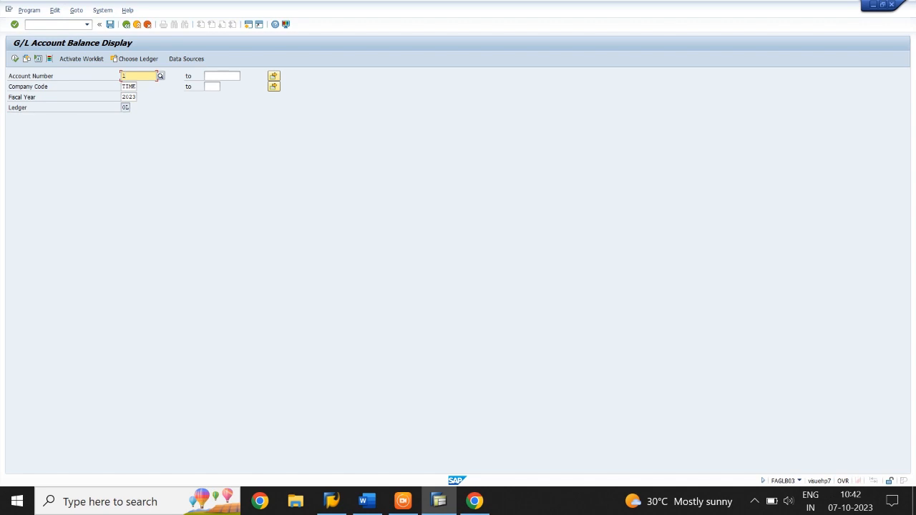
pyautogui.click(222, 76)
pyautogui.write('50000')
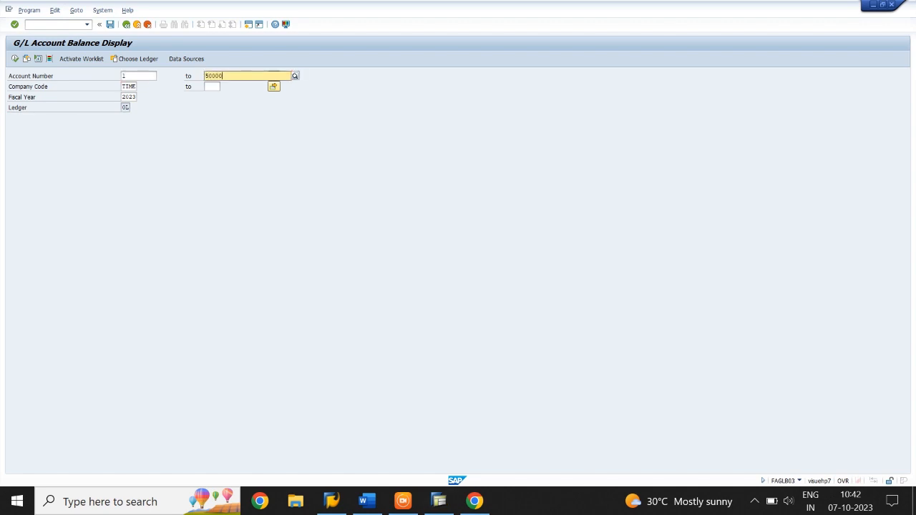
pyautogui.press('BackSpace')
pyautogui.press('Down')
pyautogui.press('Escape')
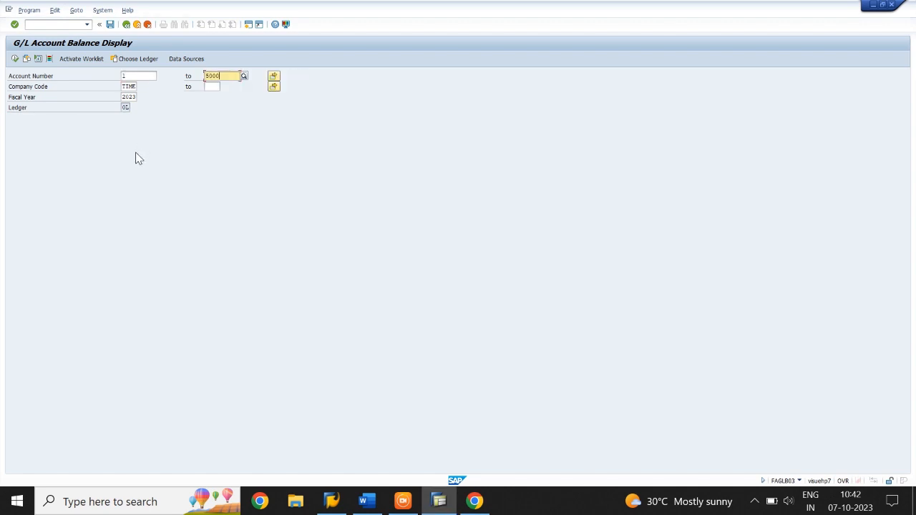
pyautogui.click(15, 58)
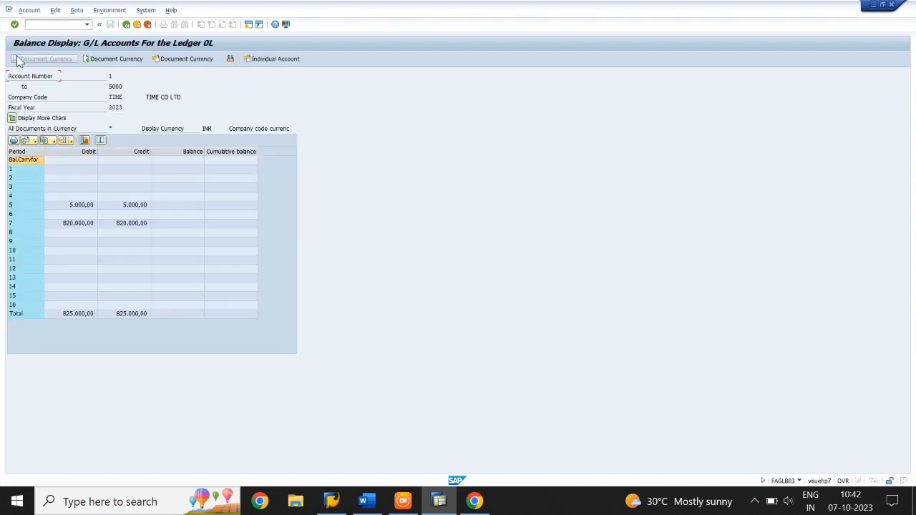